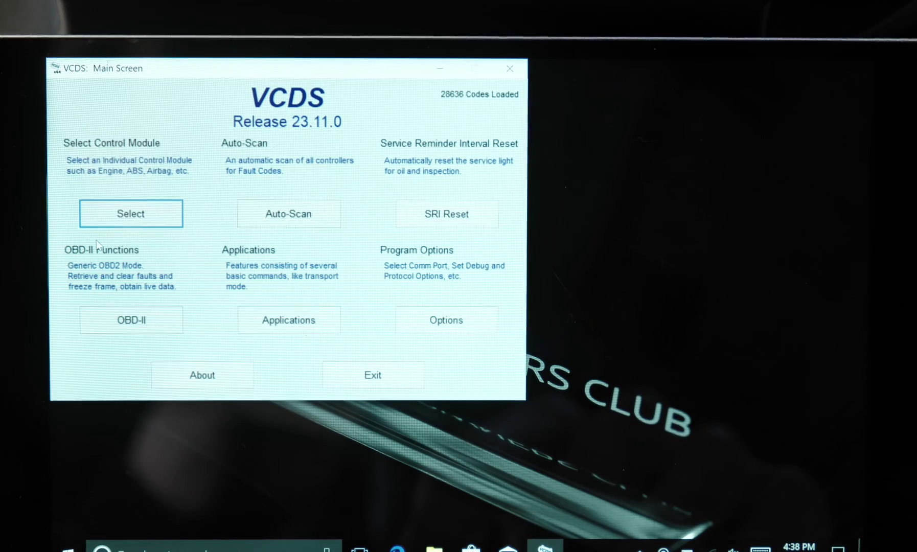
Connect to control module 5F, Information Electronics (MMI 3G), by direct address entry.
click(146, 226)
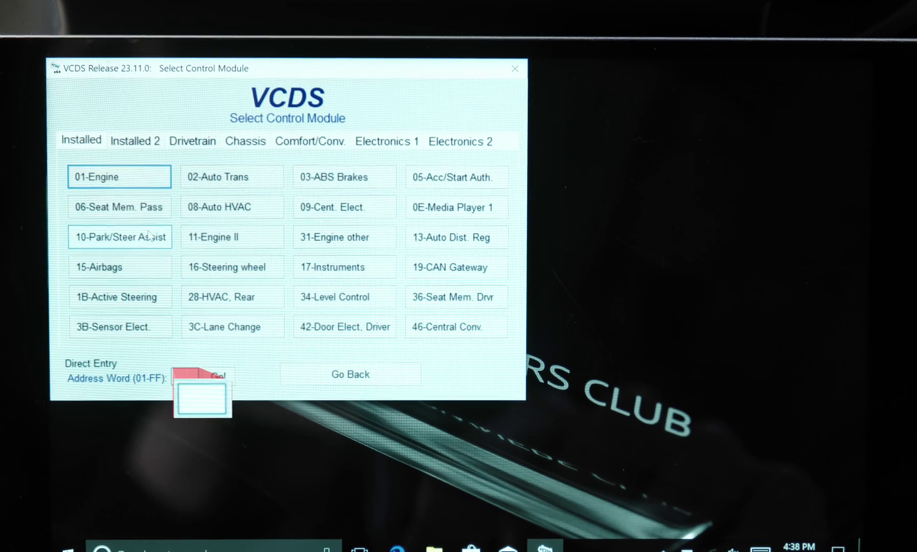
text(5f)
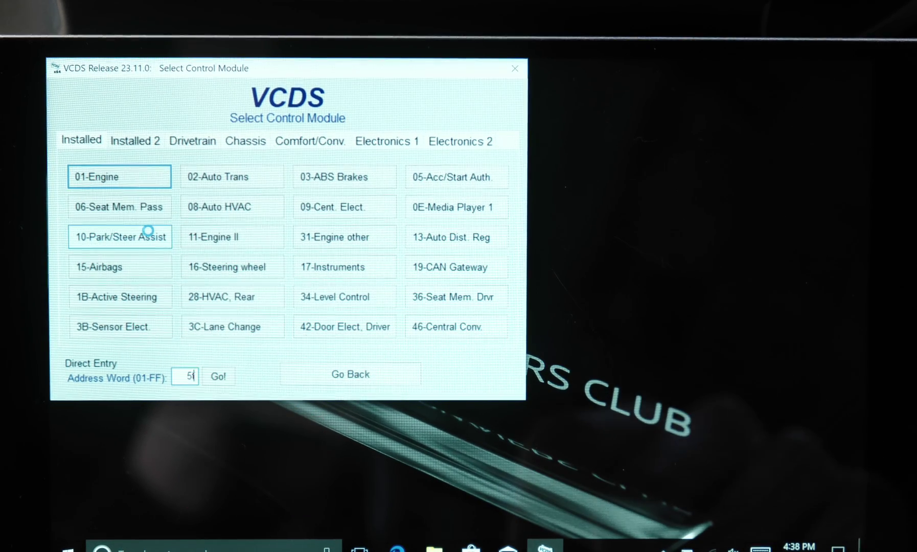
key(Return)
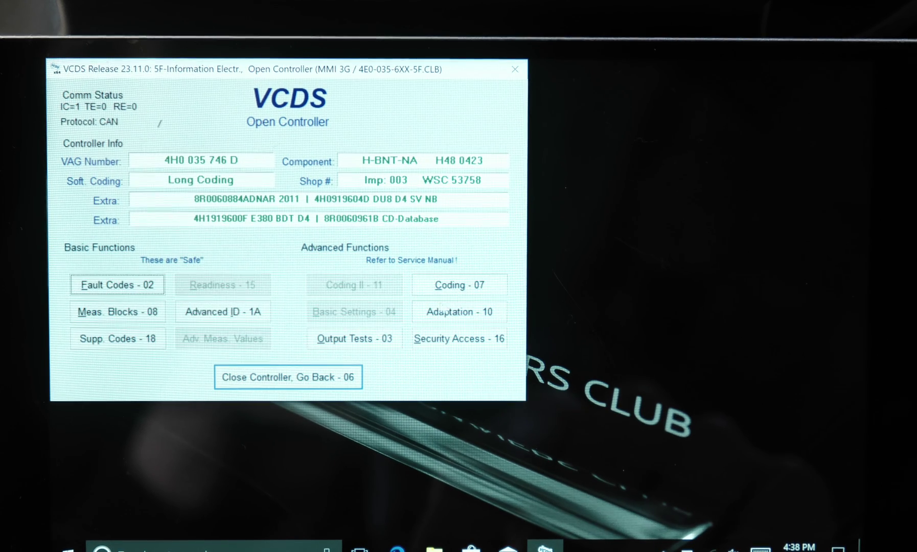
Read adaptation channel 06 (Development Test Mode) and test a new value of 1.
click(447, 311)
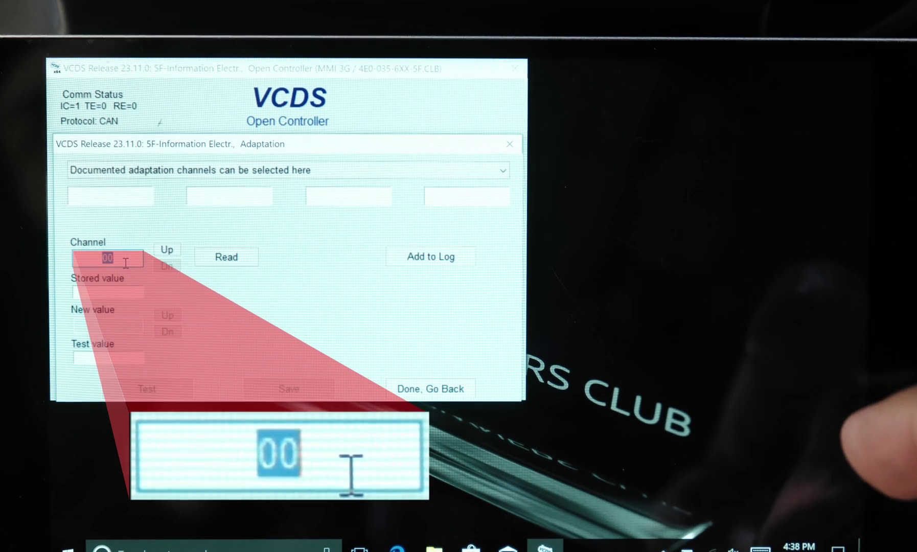
text(06)
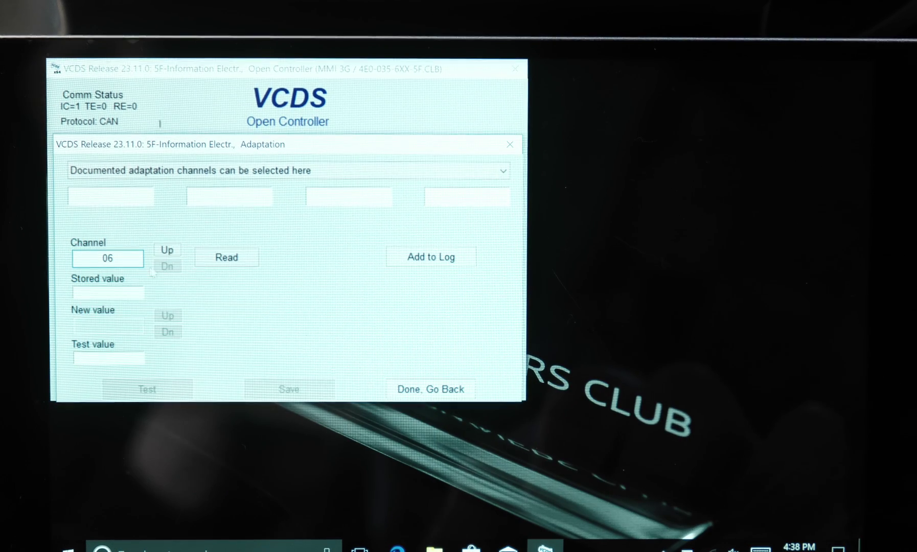
click(211, 258)
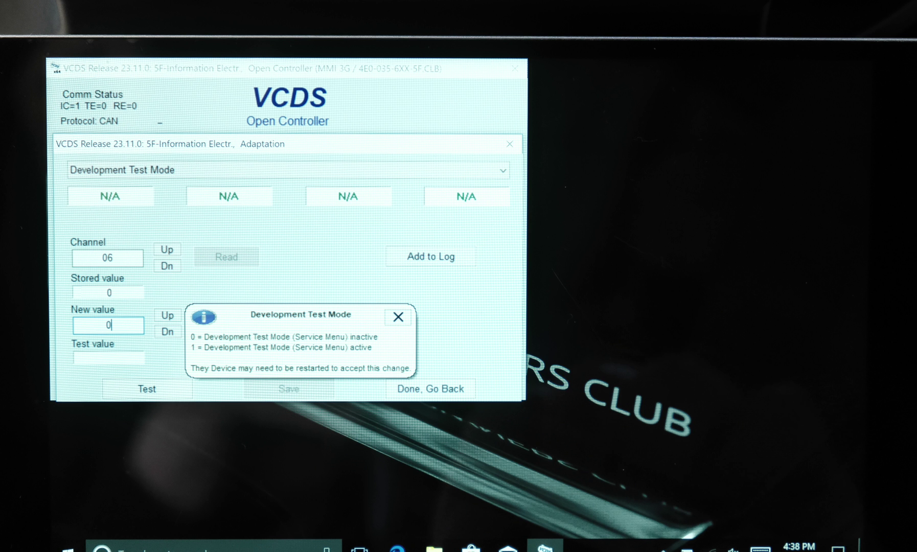
key(BackSpace)
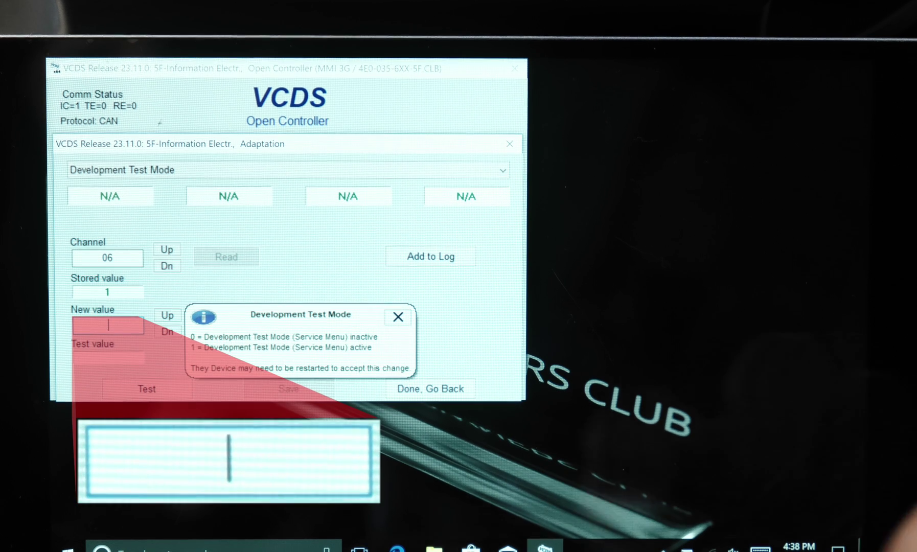
text(1)
click(147, 389)
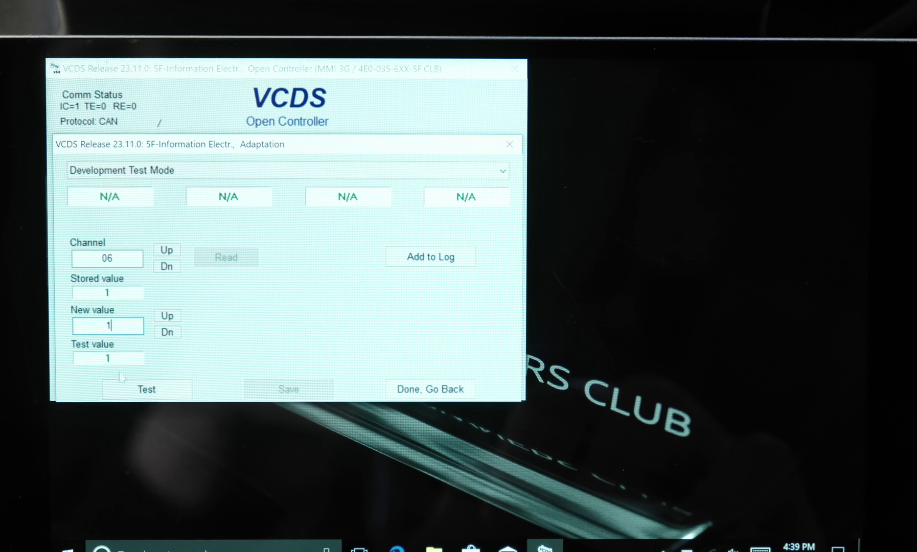
Save and confirm value 1 on adaptation channel 06, then finish the adaptation.
click(288, 388)
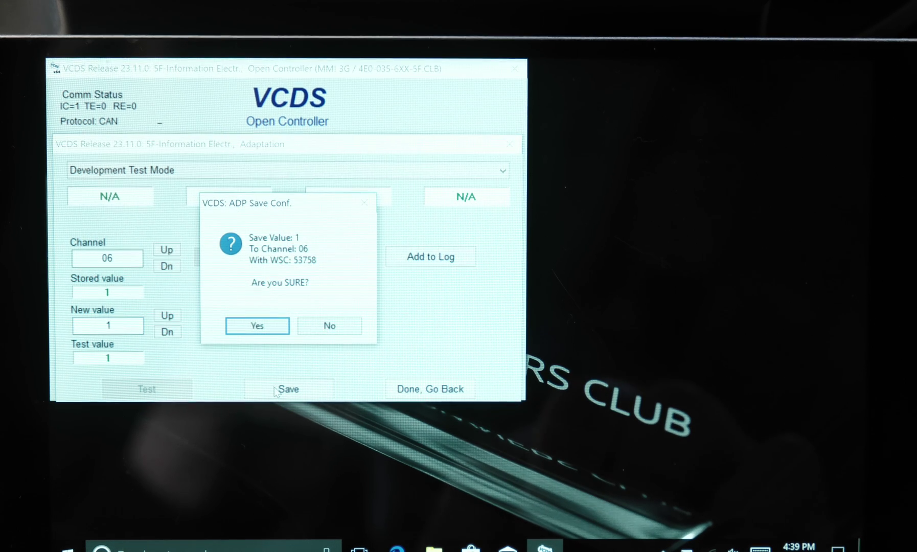
click(257, 325)
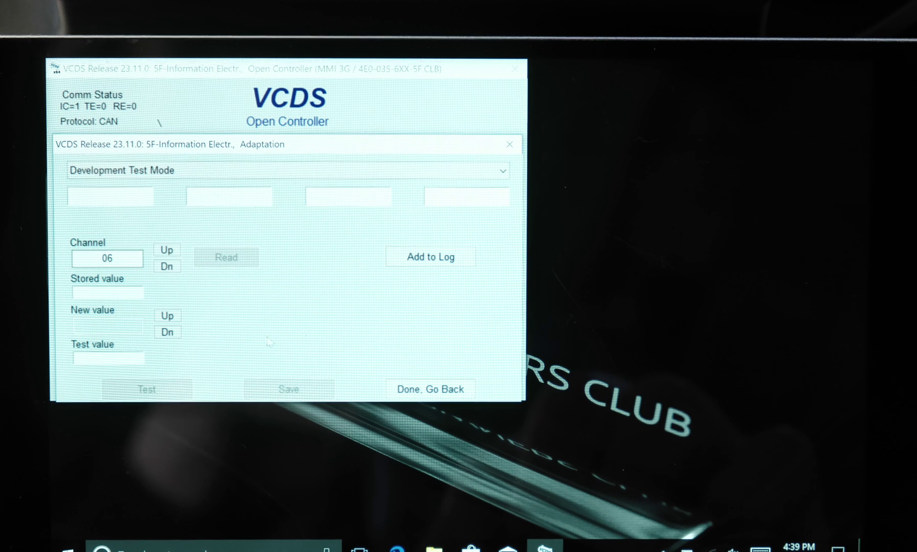
click(425, 392)
Close controller 5F and exit VCDS to the desktop.
click(425, 391)
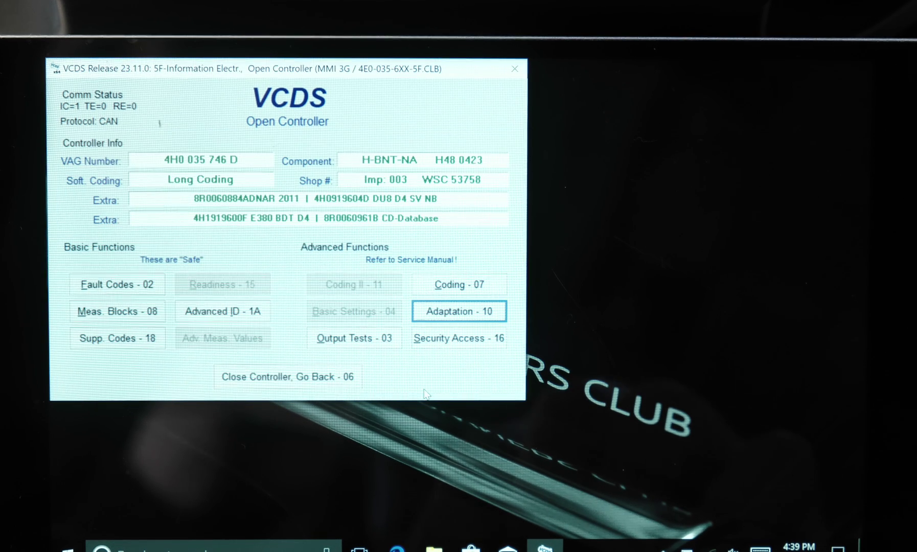
click(327, 372)
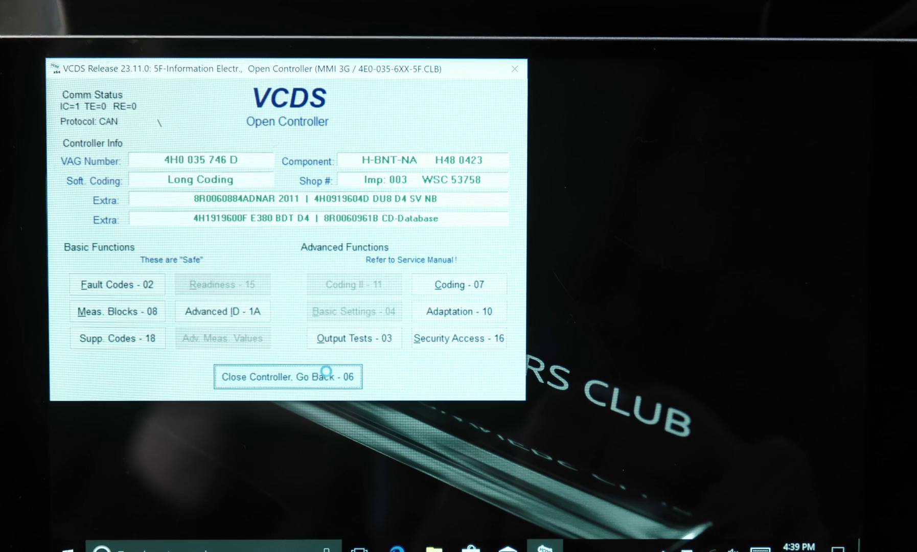
click(328, 374)
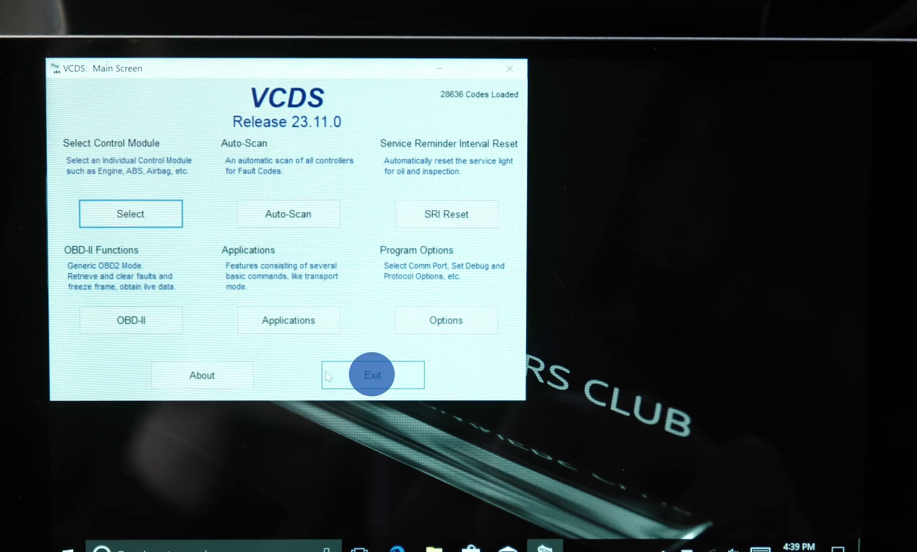
click(327, 374)
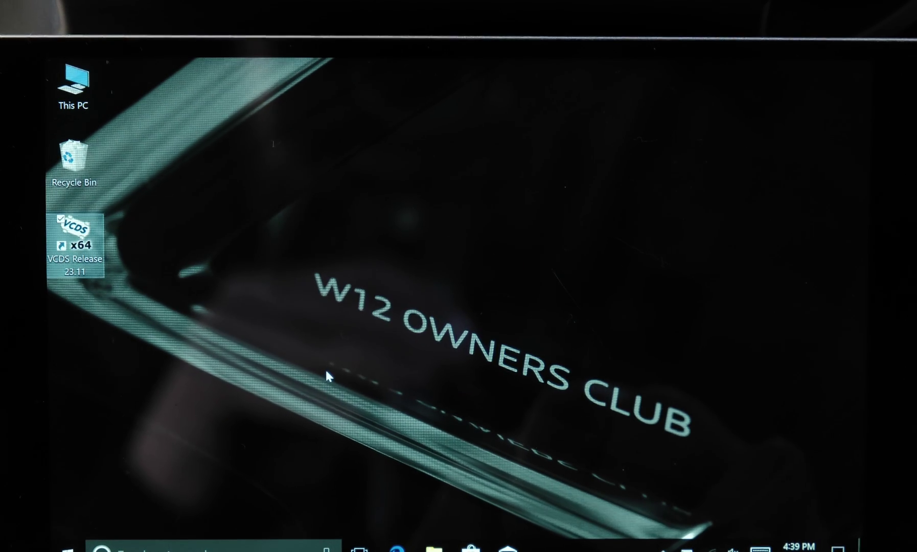